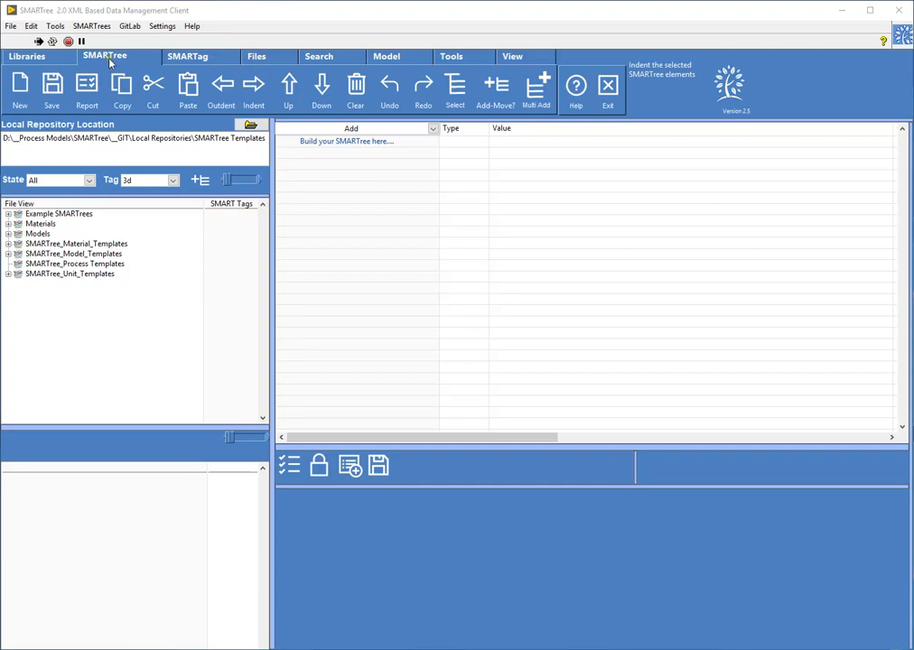
Load all the b pillar drop two TIFF images from the Impact A folder.
click(260, 58)
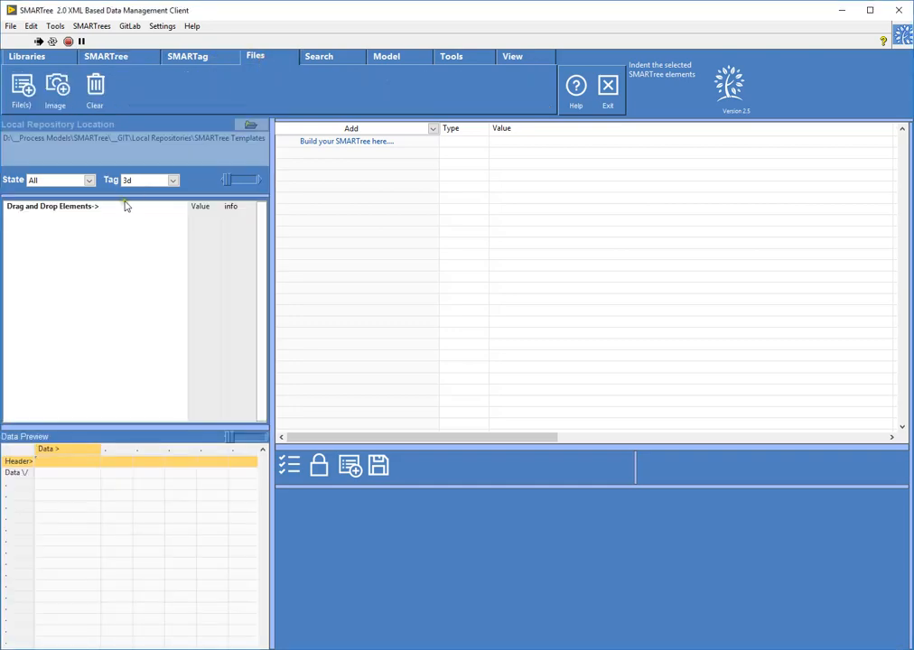
click(28, 87)
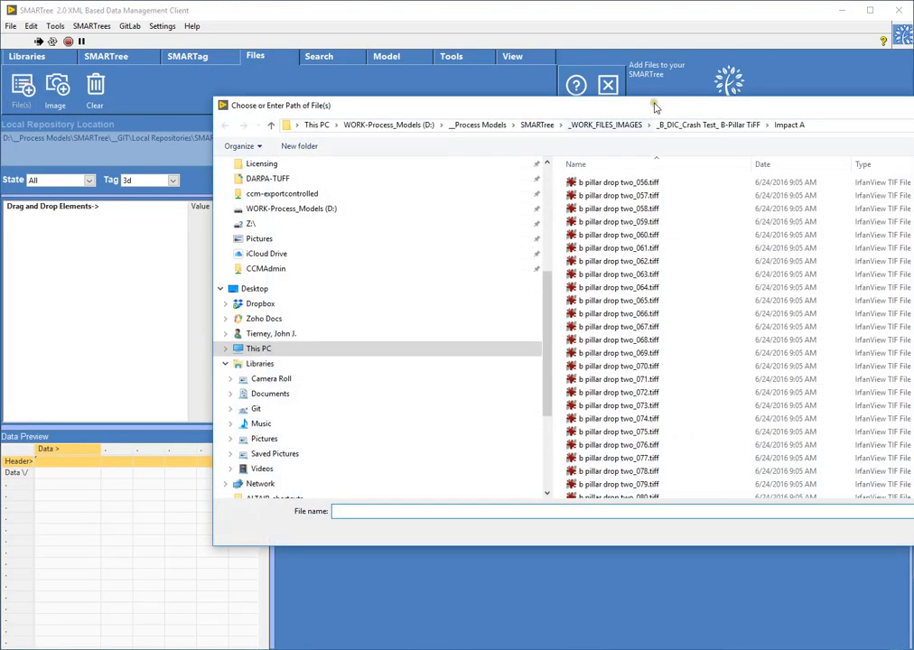
double_click(394, 98)
click(381, 245)
key(ctrl+a)
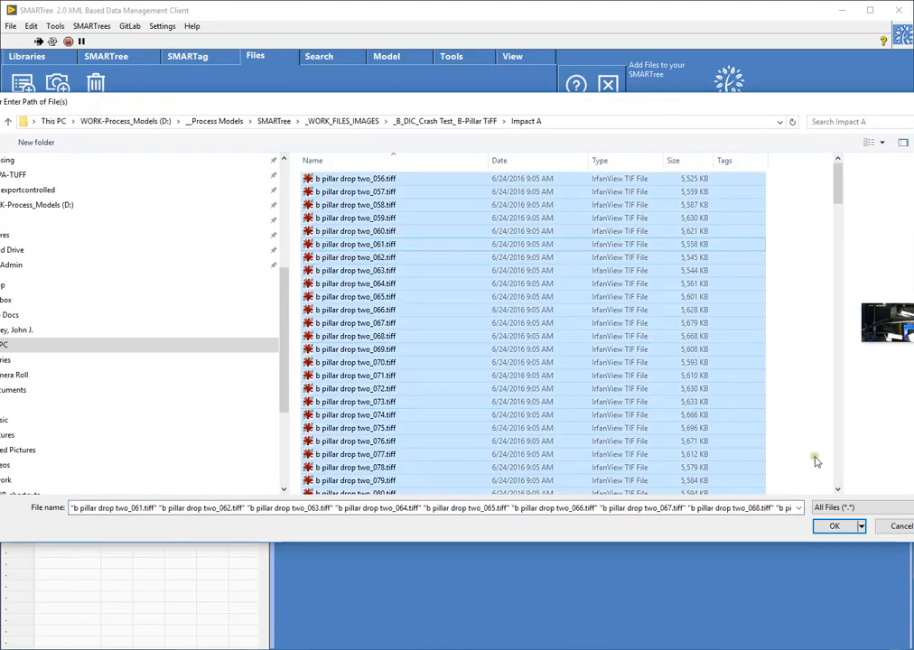
click(835, 527)
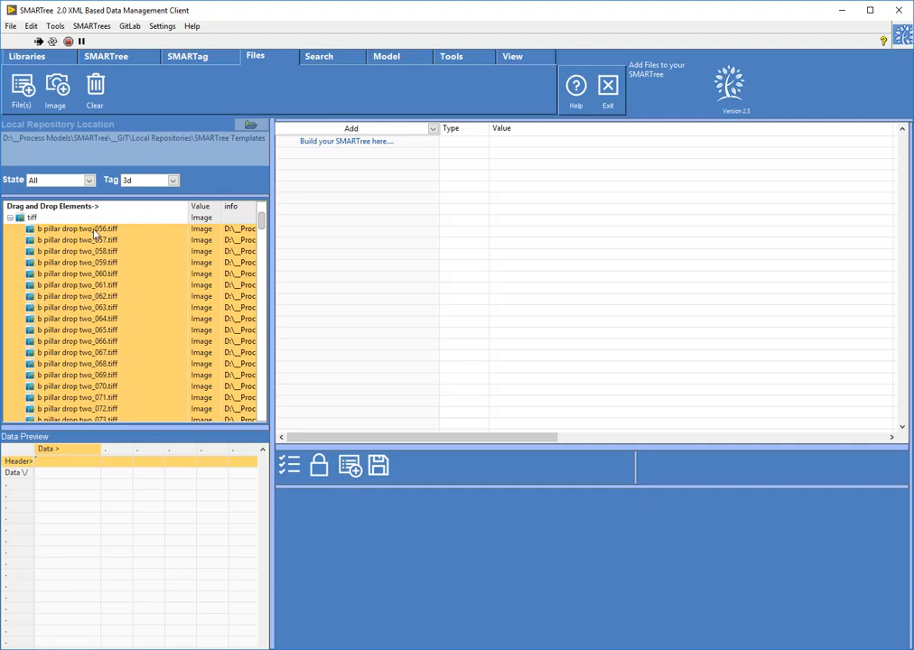
Preview several of the loaded TIFF images, including 060, 064, 066 and 082, to compare the beam's deformation.
click(94, 234)
click(95, 240)
click(95, 274)
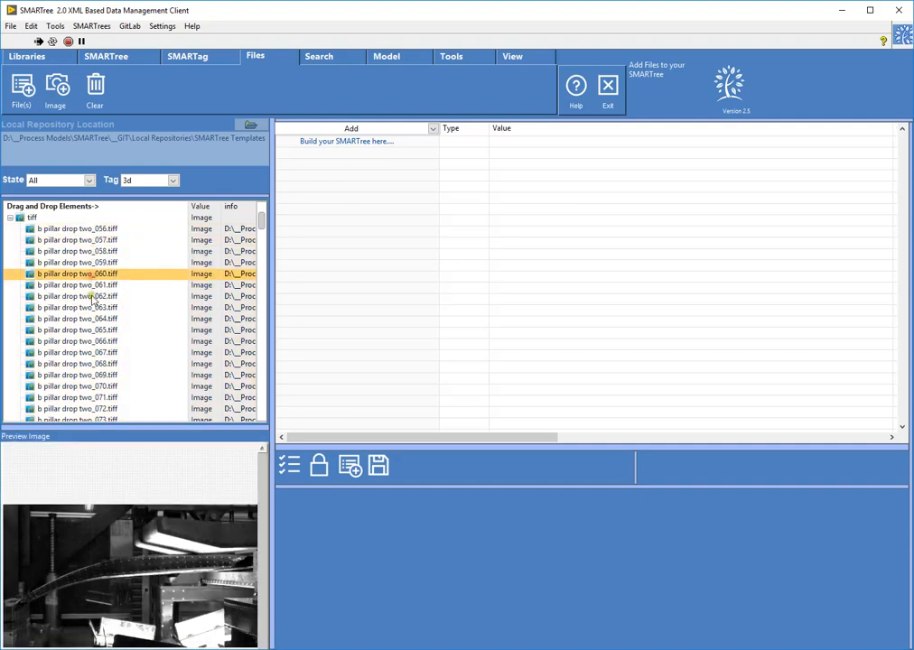
click(96, 319)
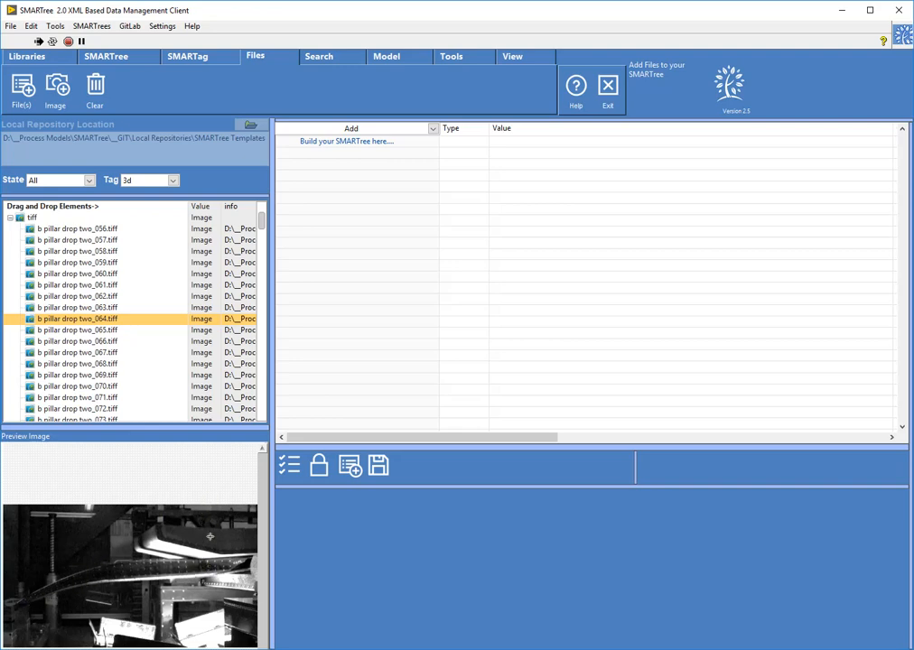
ctrl+click(87, 299)
click(86, 340)
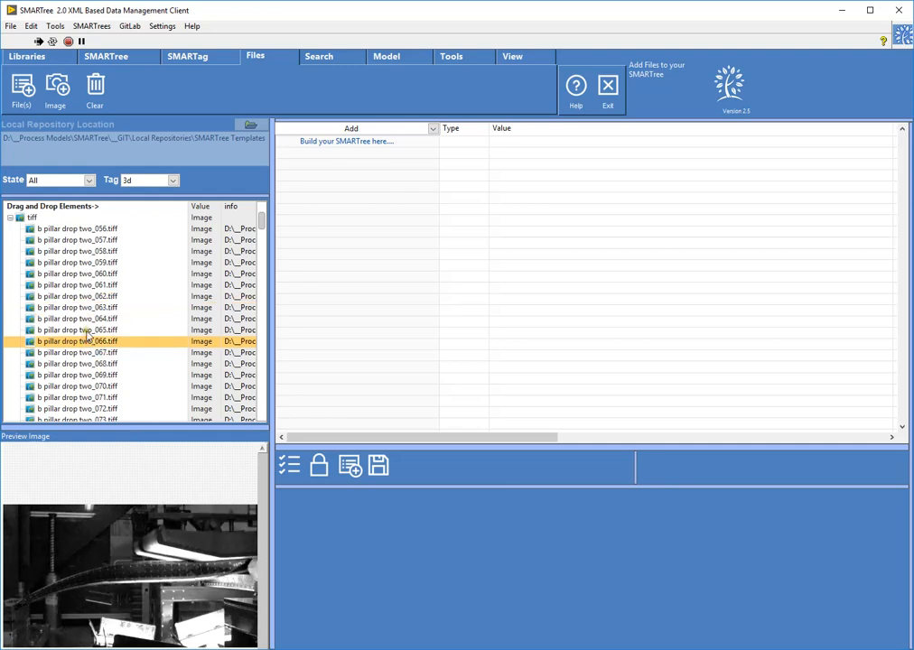
scroll(86, 336, down, 4)
click(86, 331)
scroll(87, 332, down, 1)
click(83, 352)
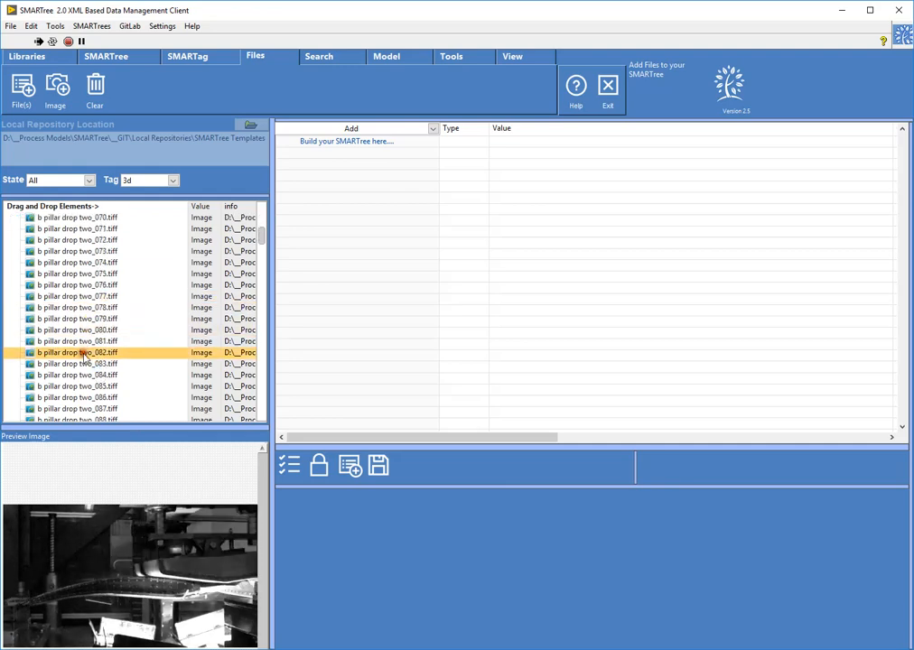
scroll(99, 289, up, 5)
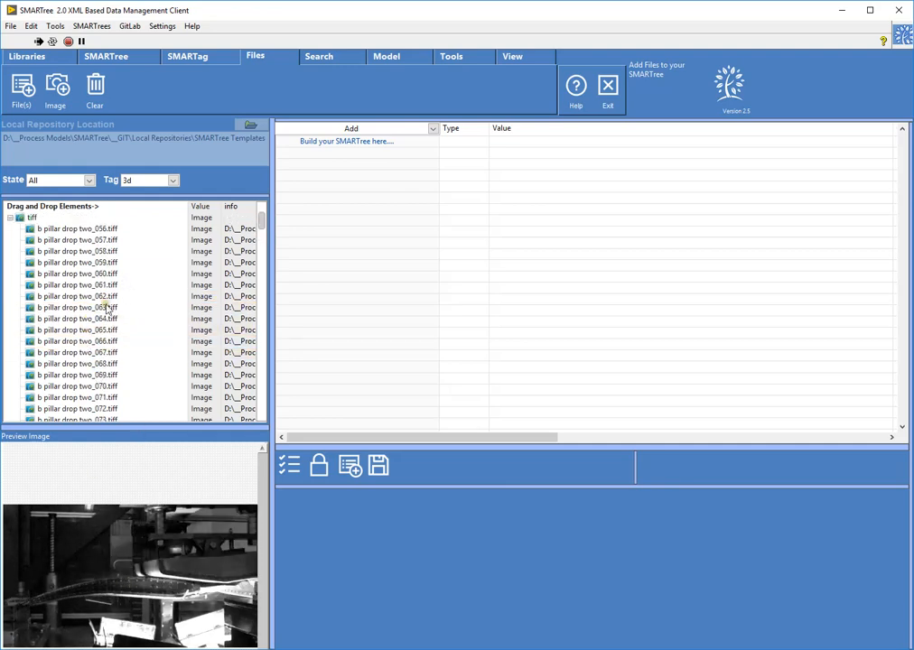
Add the TIFF images b pillar drop two_056 through b pillar drop two_247 to the empty SMARTree.
click(64, 230)
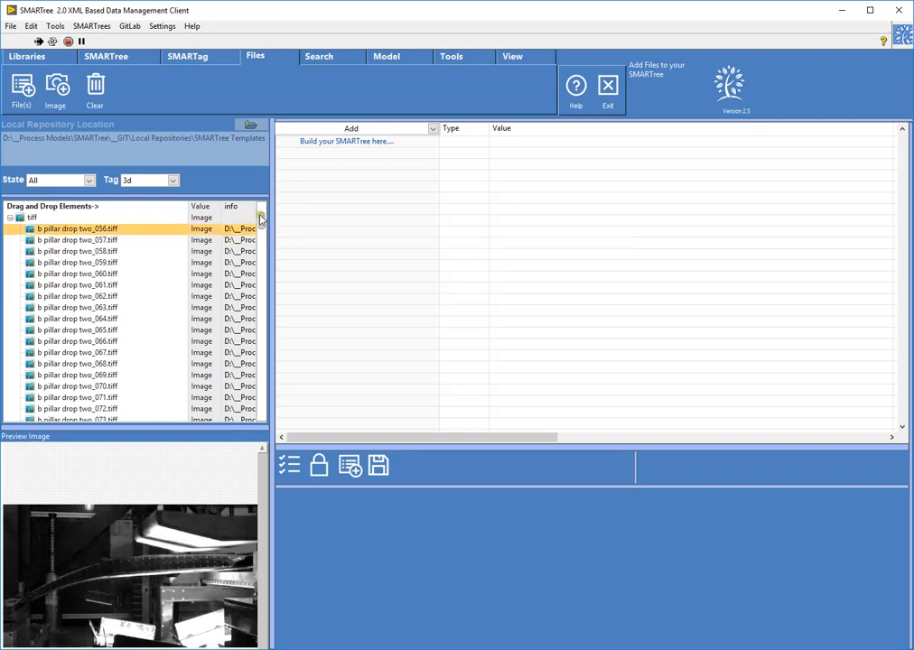
drag(260, 219, 260, 407)
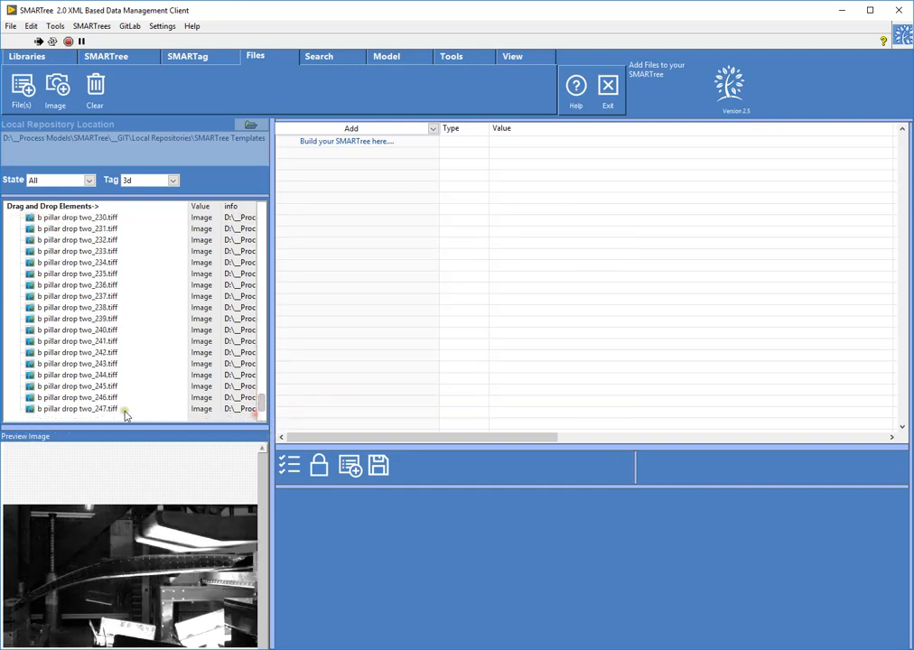
shift+click(90, 409)
drag(77, 343, 415, 198)
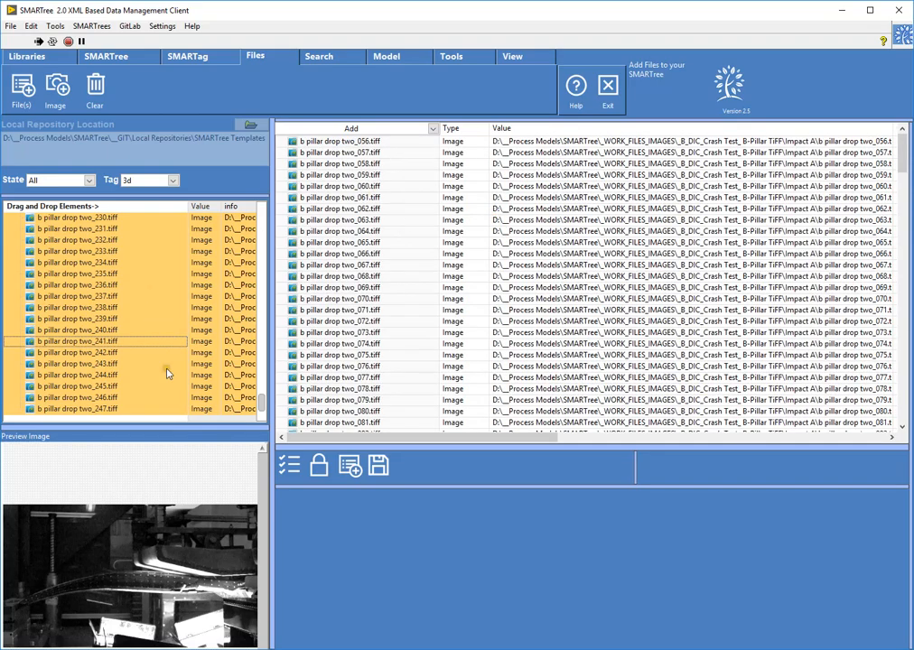
Preview several of the added images in the SMARTree, such as 060, 080 and 063, enlarging the image preview area.
click(372, 159)
click(367, 186)
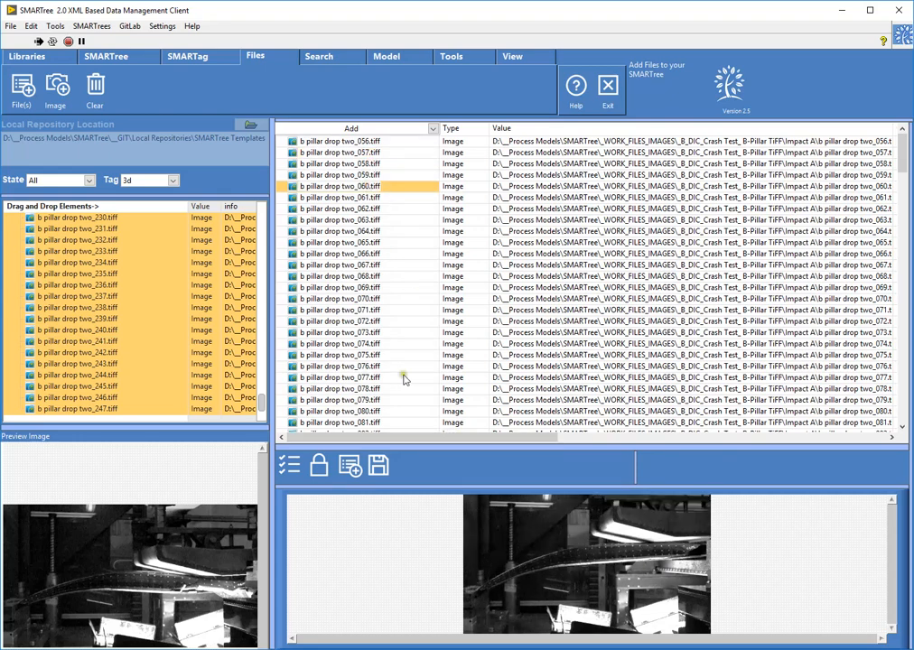
click(388, 334)
click(366, 413)
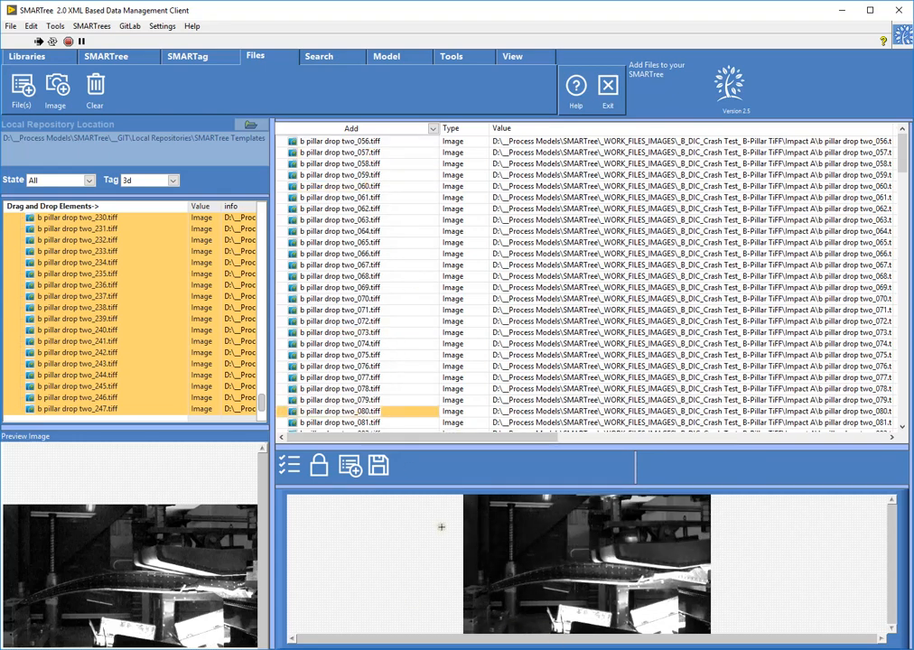
drag(492, 470, 496, 384)
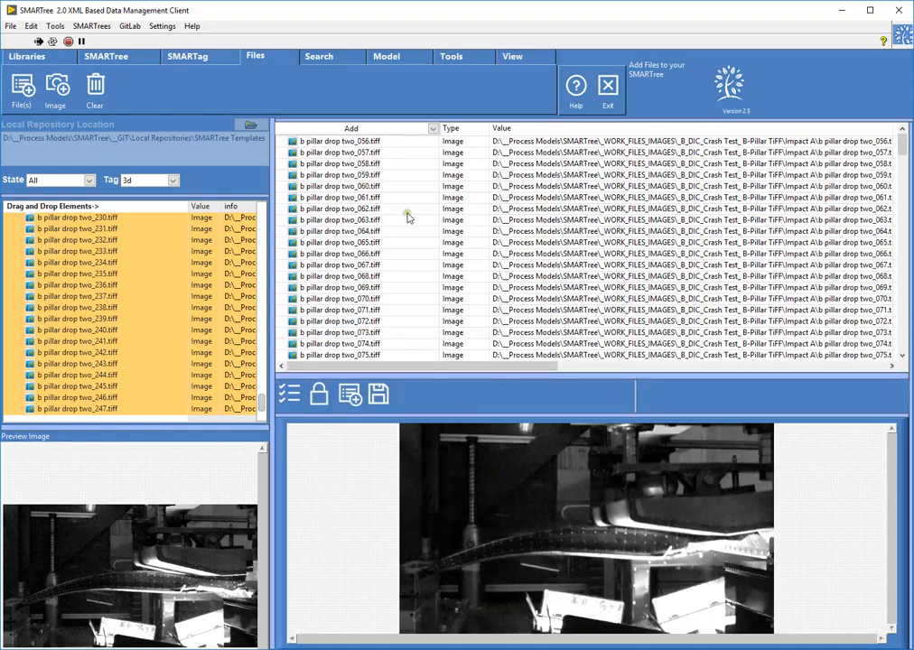
click(362, 265)
click(359, 220)
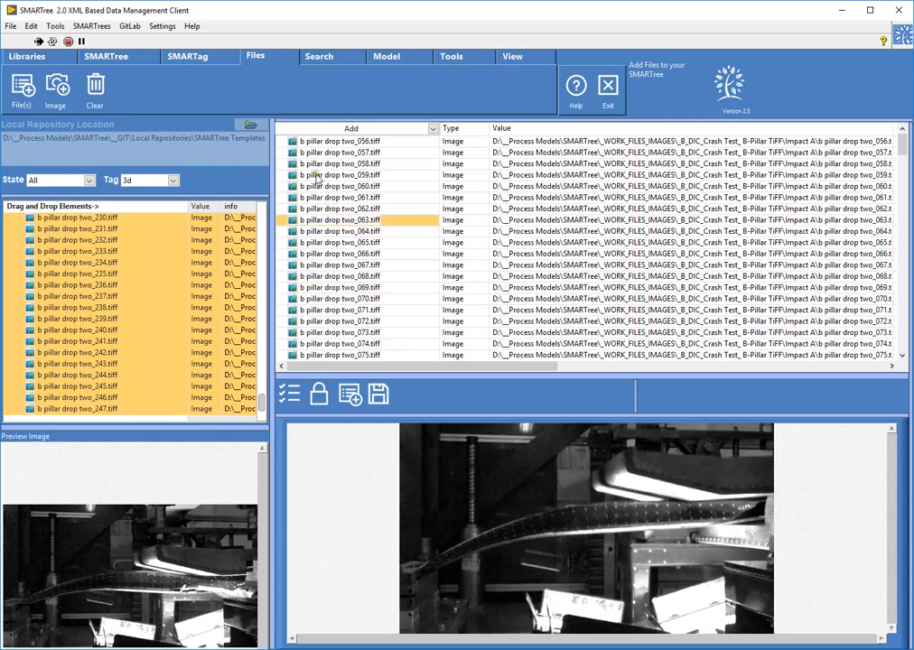
drag(395, 401, 394, 415)
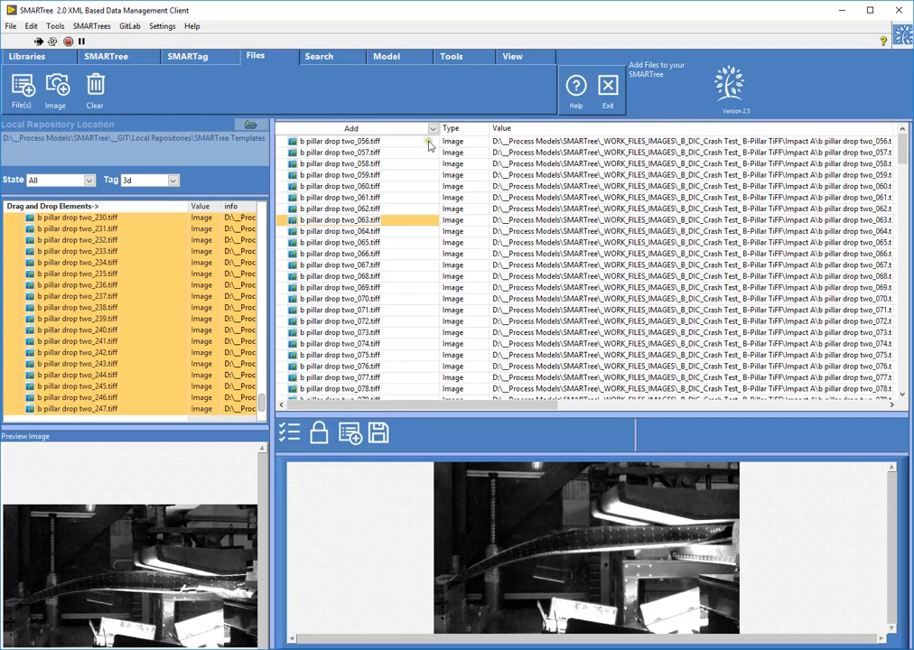
Open the Digital Image Correlation tool on the SMARTree images and enable scale calibration for tracing.
click(447, 58)
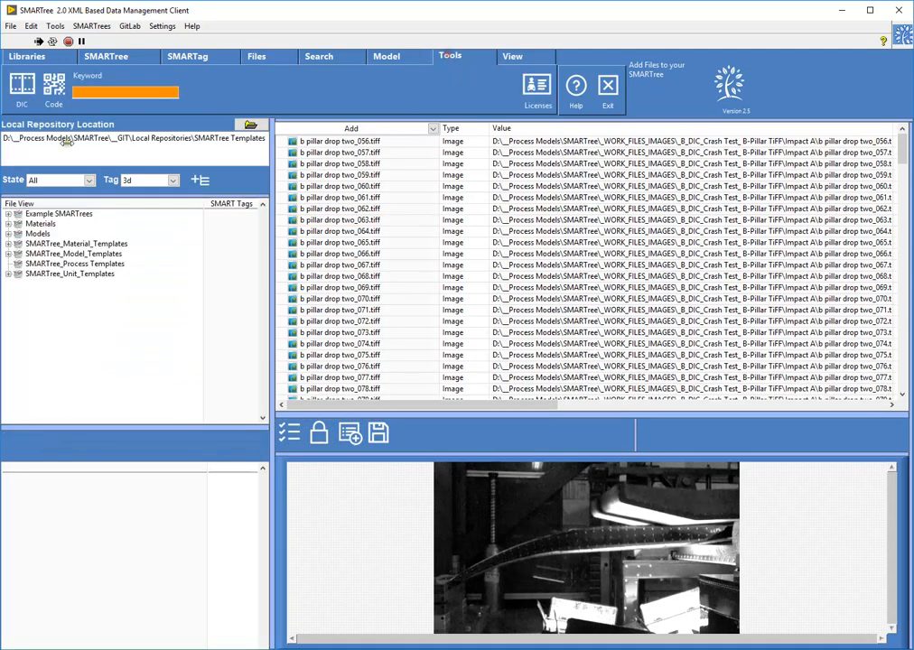
click(19, 85)
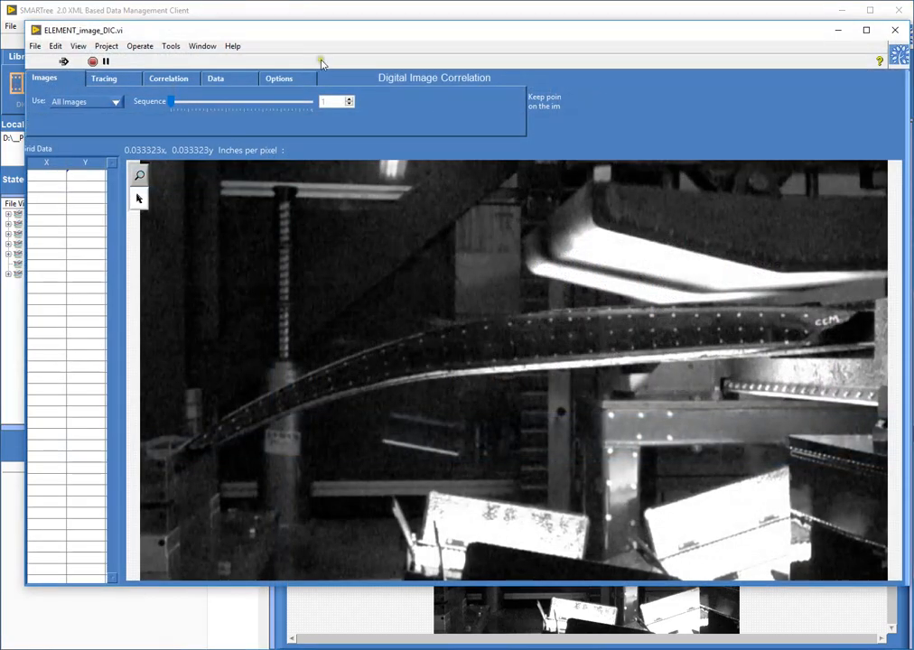
mouse_move(336, 36)
mouse_down()
mouse_move(316, 49)
mouse_move(332, 55)
mouse_up()
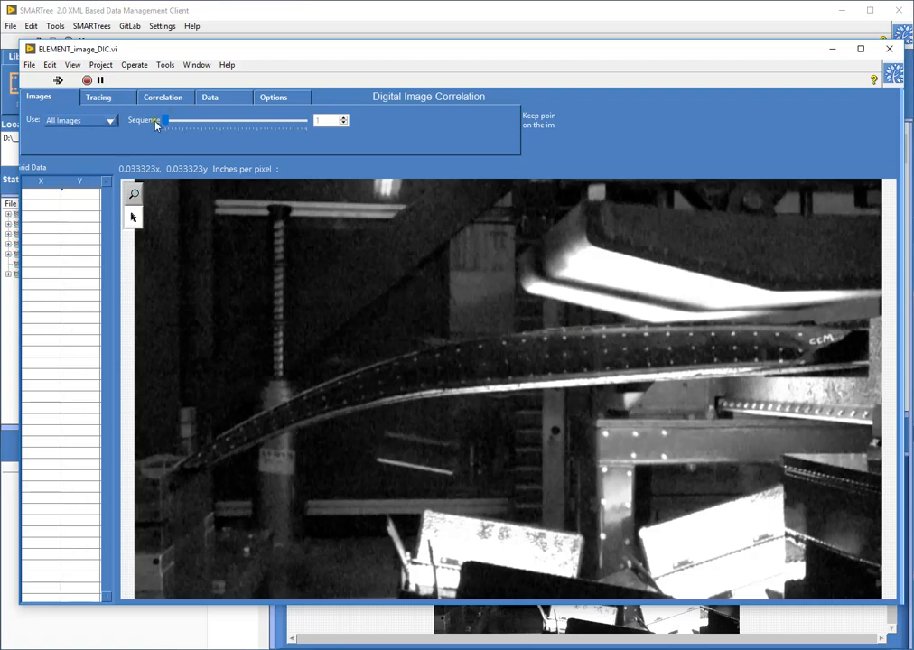
mouse_move(165, 121)
mouse_down()
mouse_move(230, 122)
mouse_move(162, 123)
mouse_up()
click(99, 97)
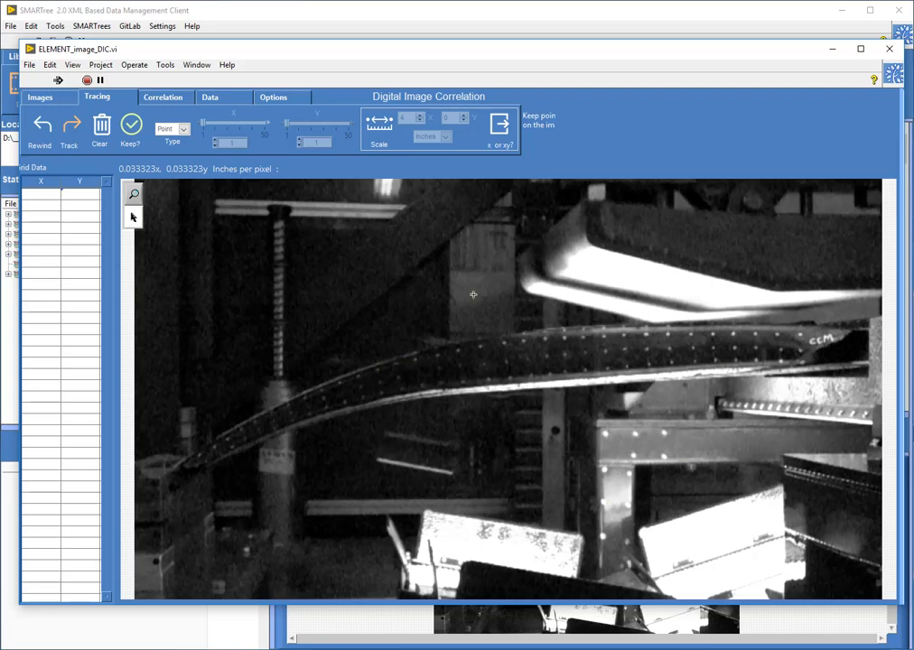
click(403, 131)
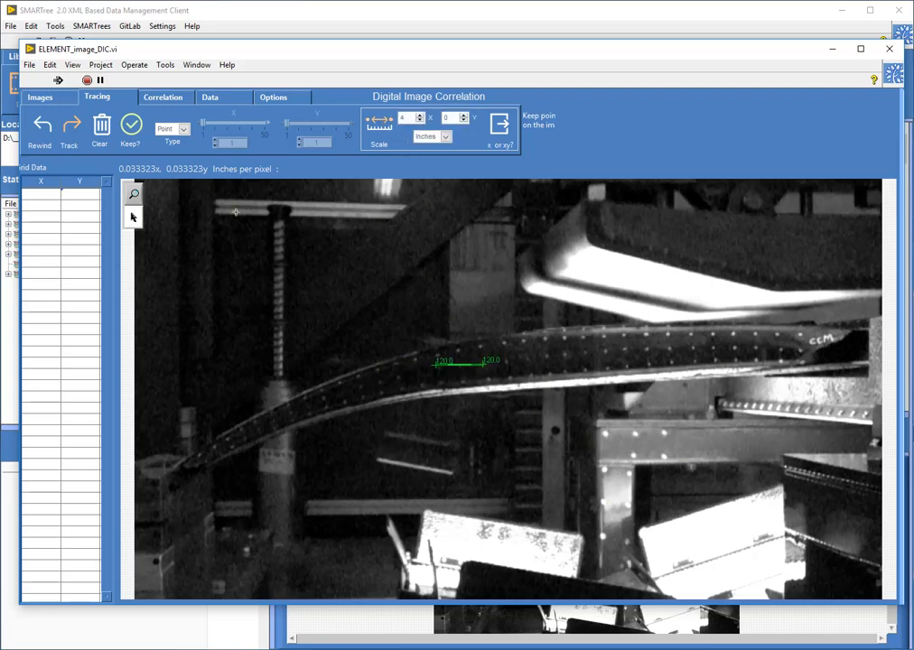
drag(250, 219, 378, 316)
drag(484, 334, 548, 370)
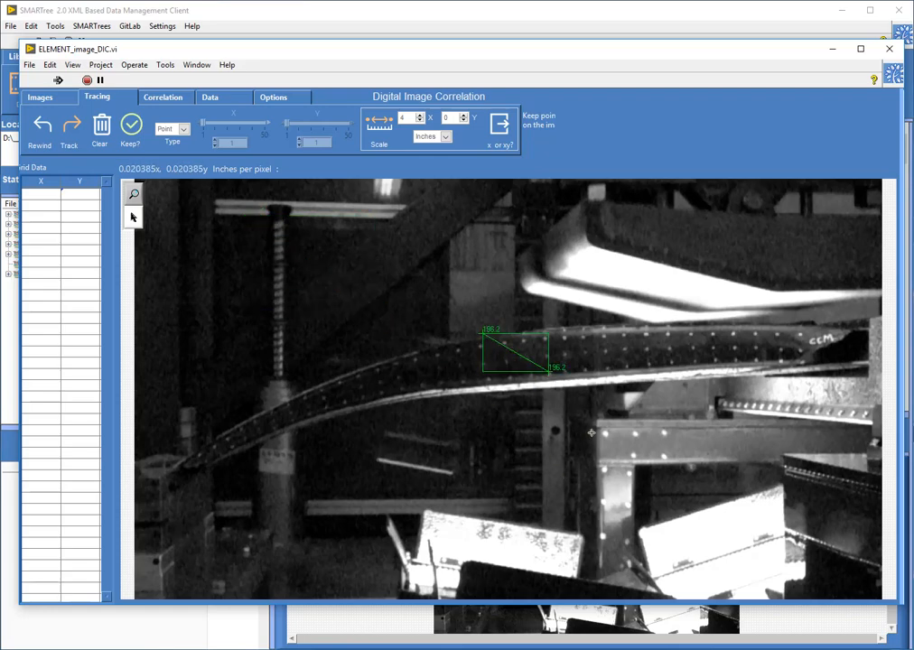
drag(606, 434, 632, 455)
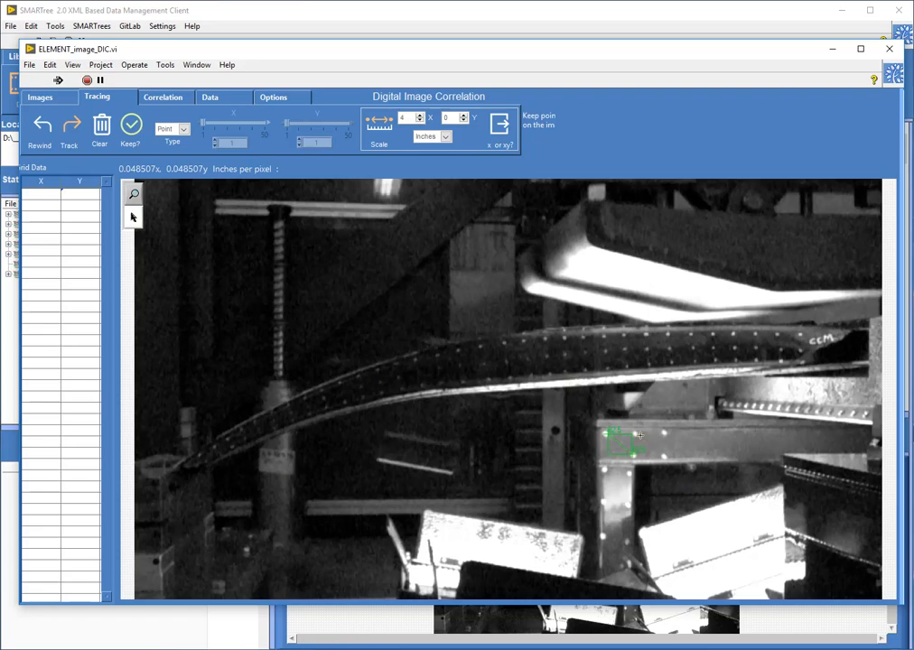
Calibrate the image scale with 4 inches in X between two adjacent upper markers on the horizontal support beam.
drag(637, 435, 665, 434)
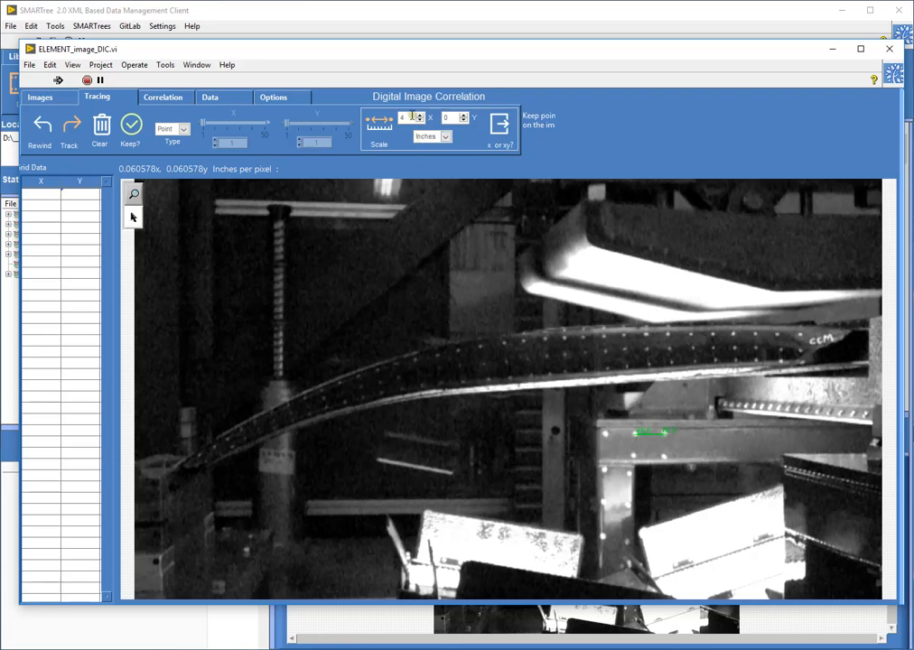
click(499, 125)
click(379, 131)
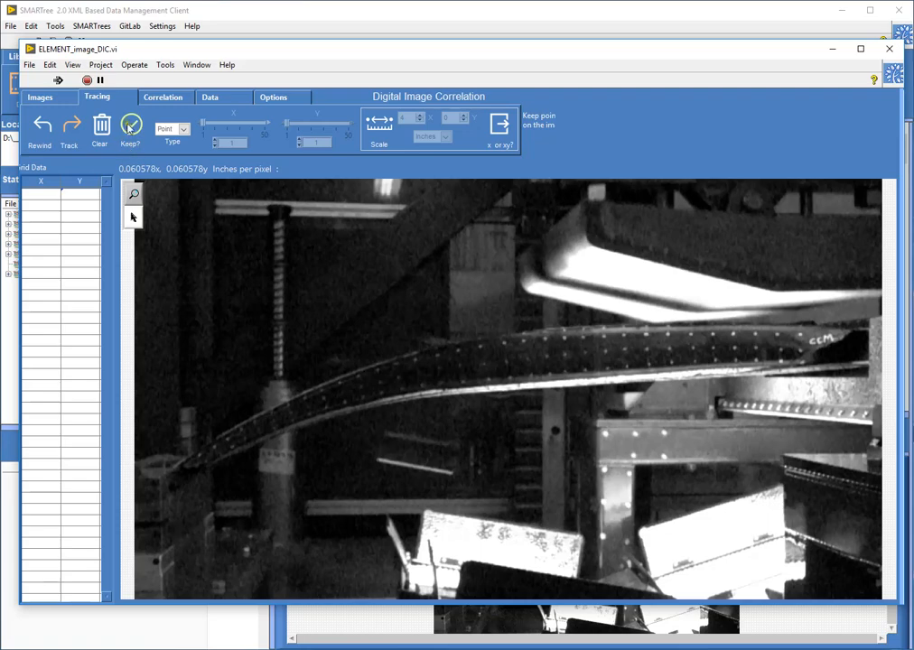
Set the tracing type to Line with 13 points in X.
click(131, 126)
click(175, 129)
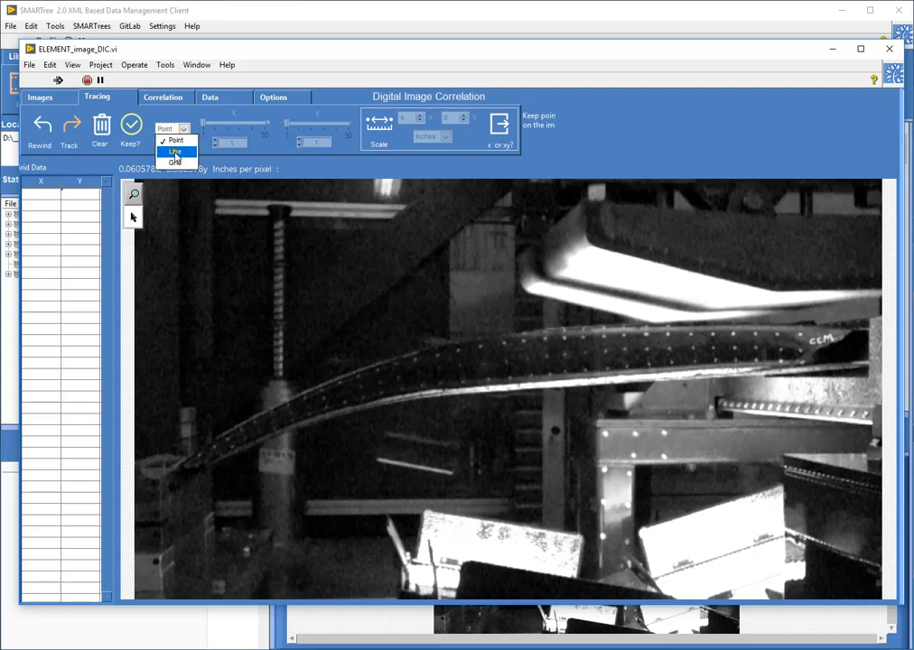
click(176, 153)
drag(206, 123, 220, 124)
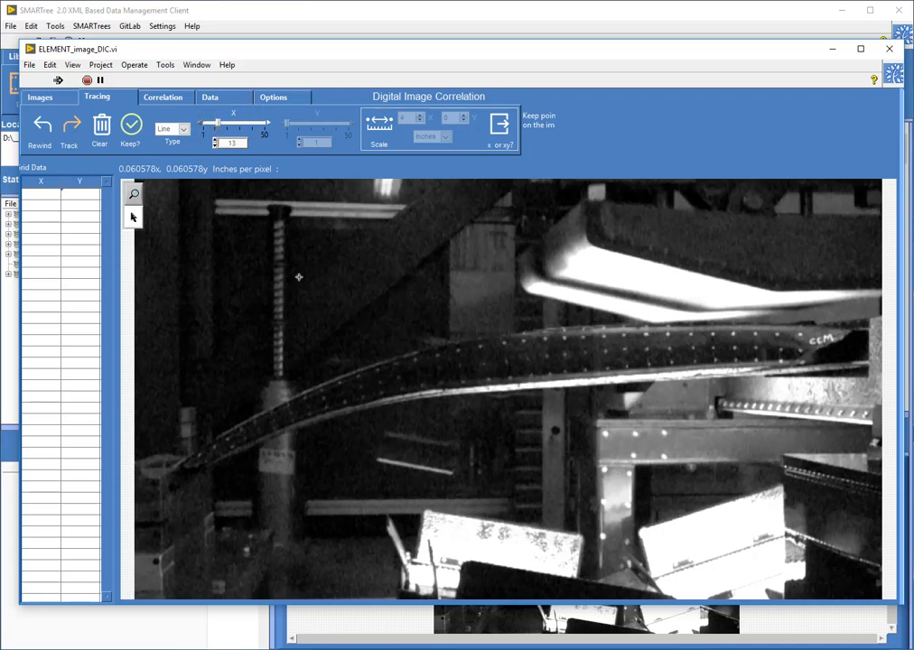
Place a 13 by 13 tracing grid over the central area of the image, covering the B-pillar.
click(172, 132)
click(177, 162)
drag(289, 125, 302, 125)
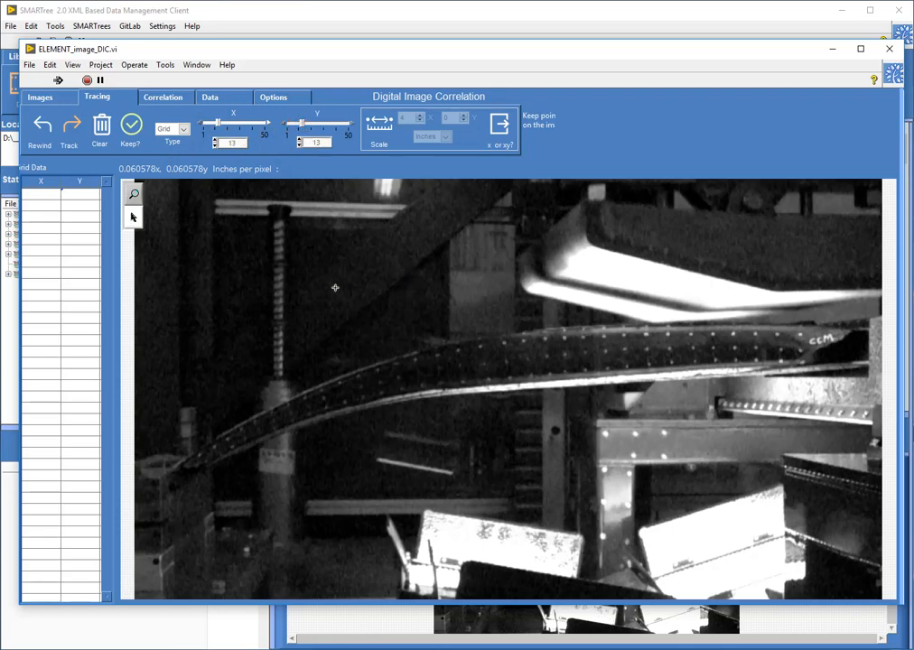
drag(369, 291, 730, 506)
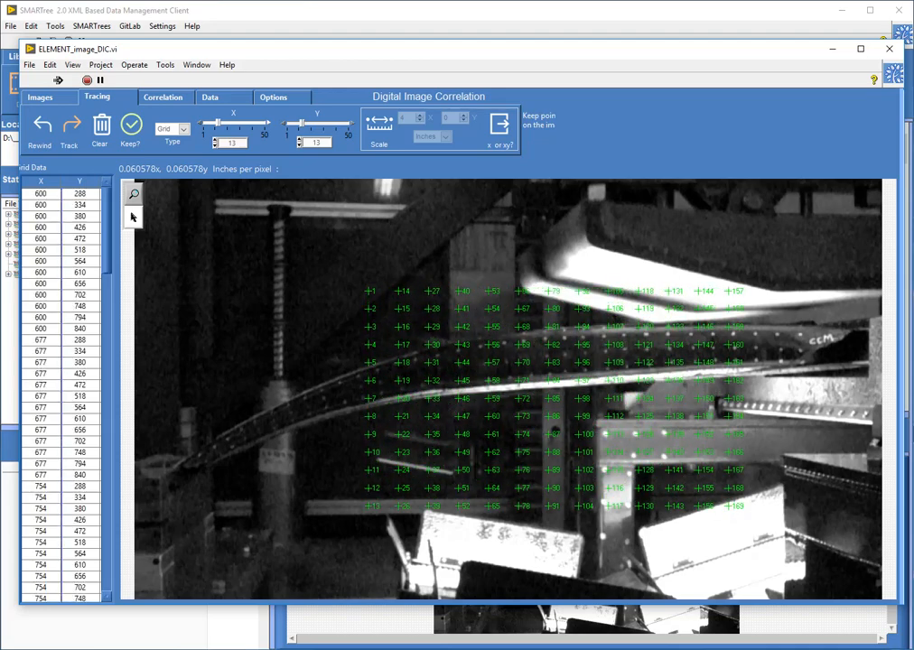
Clear the tracing grid and set the tracing type to Point.
click(108, 135)
click(175, 129)
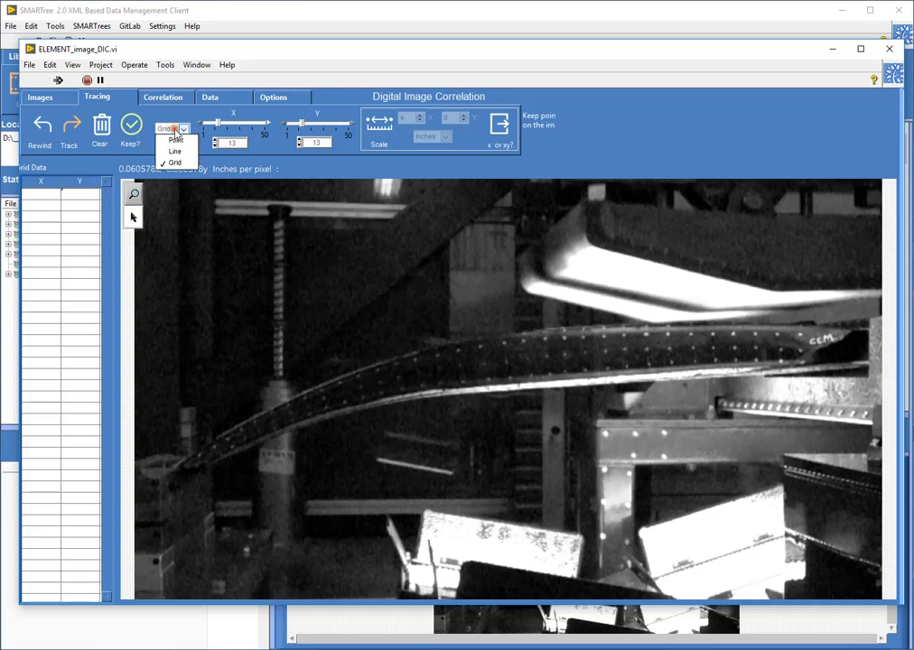
click(175, 140)
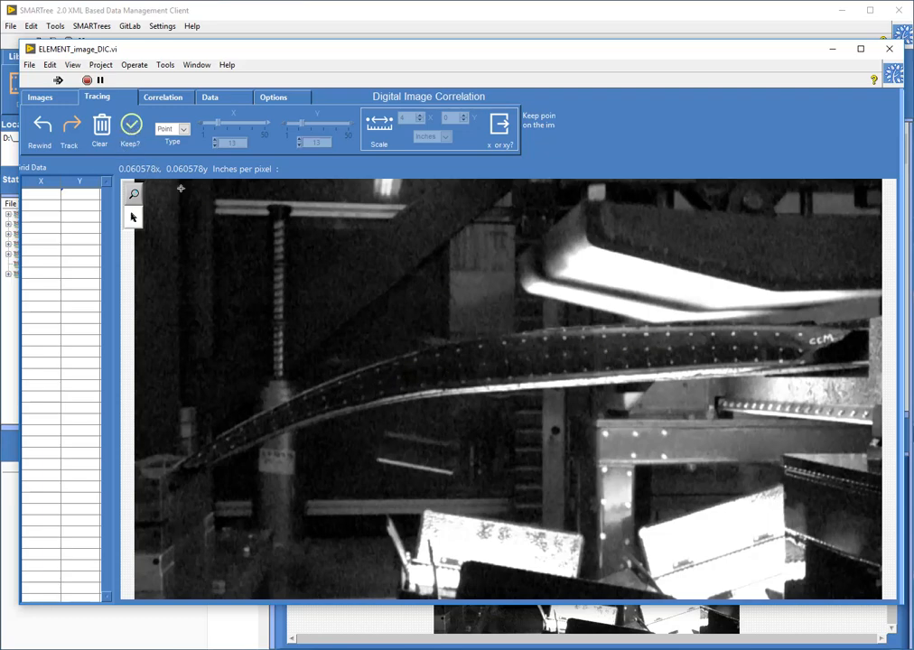
Place seven tracing points on consecutive markers along the B-pillar's upper edge and track them through all images.
click(415, 362)
click(436, 353)
click(458, 351)
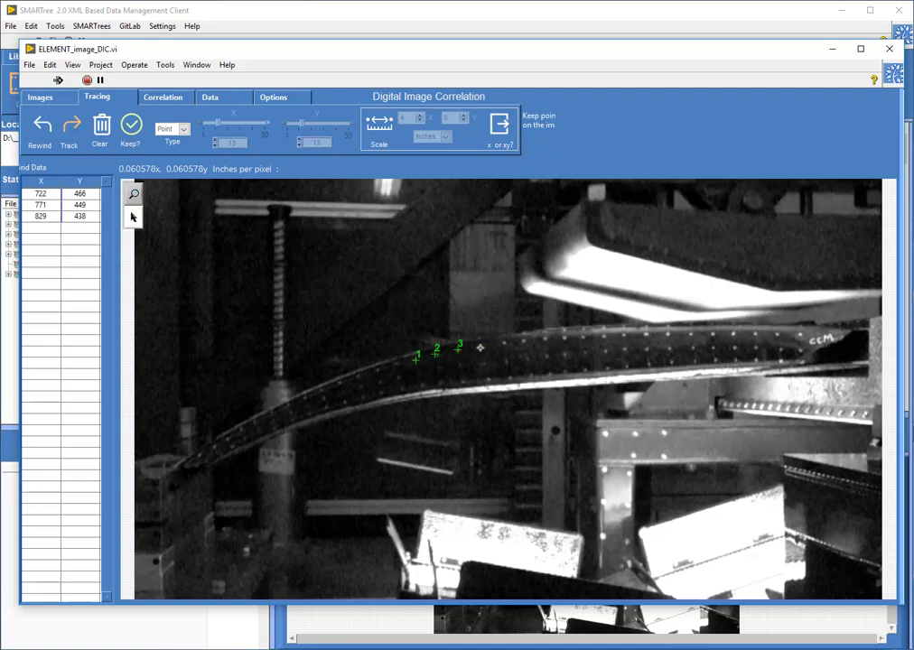
click(483, 347)
click(504, 344)
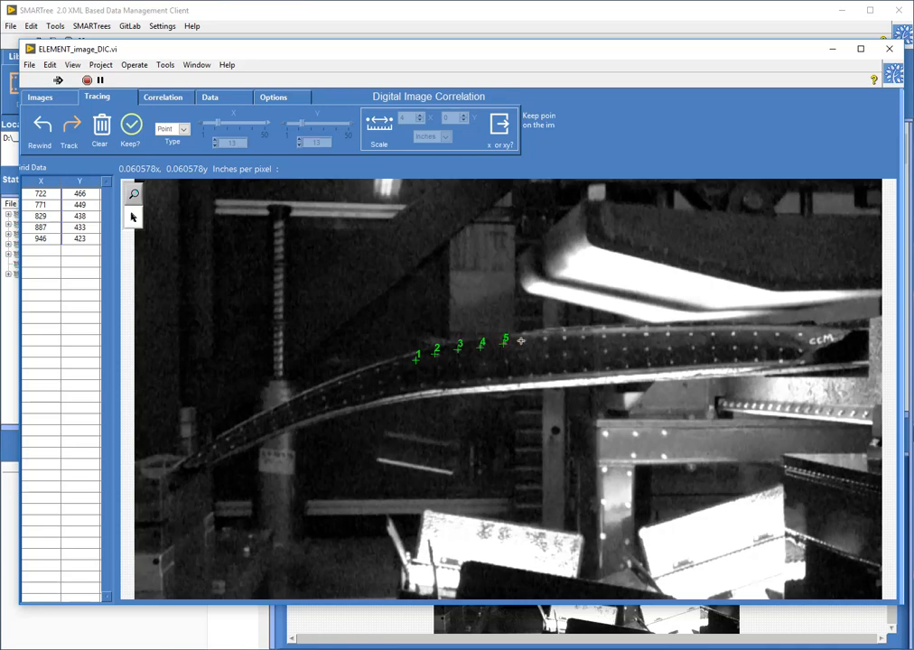
click(523, 341)
click(545, 339)
click(68, 129)
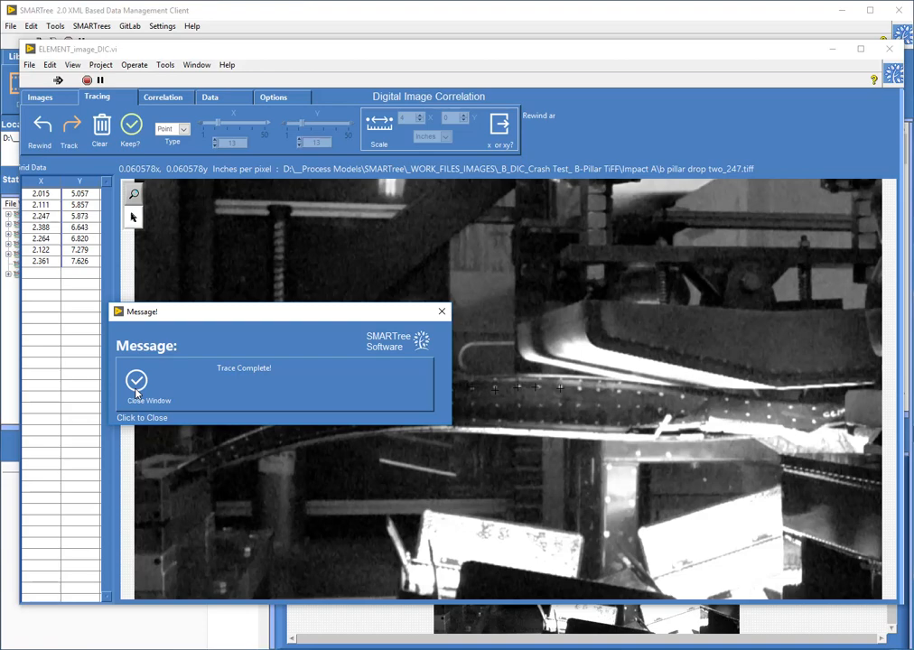
Dismiss the trace message and plot the tracked points' data in the Absolute Position view.
mouse_move(217, 312)
mouse_down()
mouse_move(660, 362)
mouse_move(548, 351)
mouse_move(534, 335)
mouse_up()
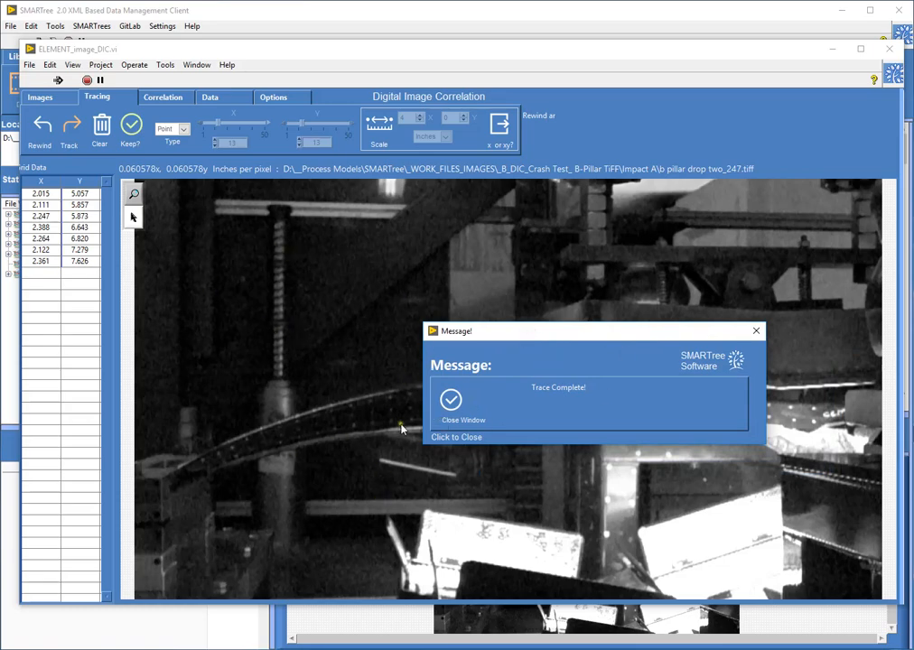
click(448, 408)
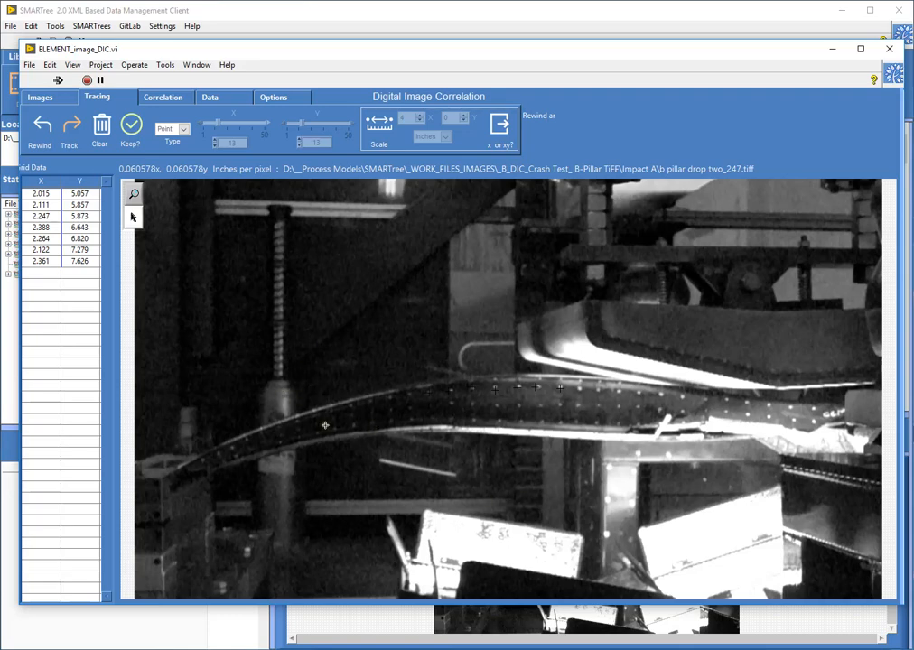
click(224, 102)
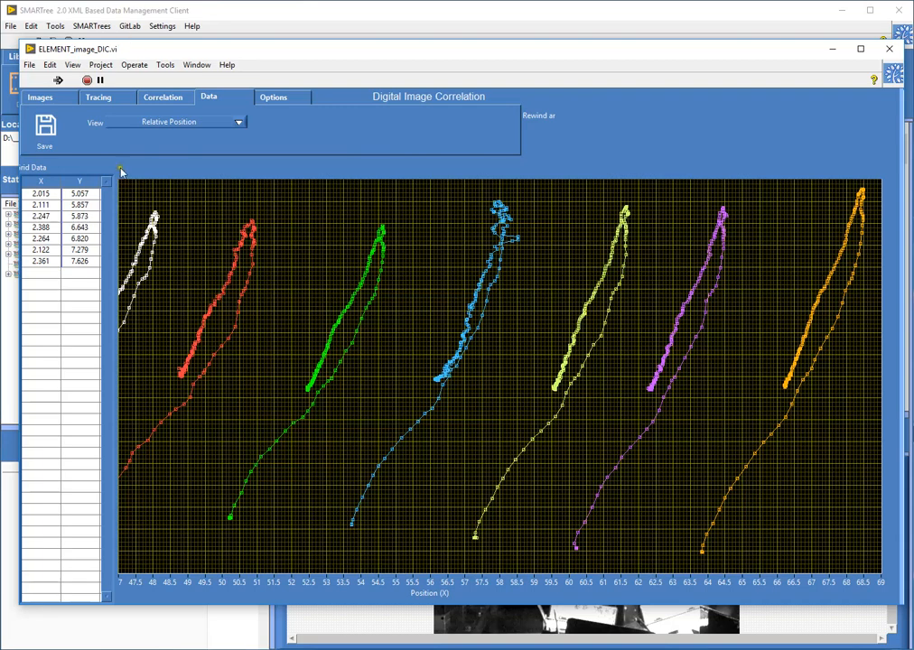
click(163, 124)
click(159, 133)
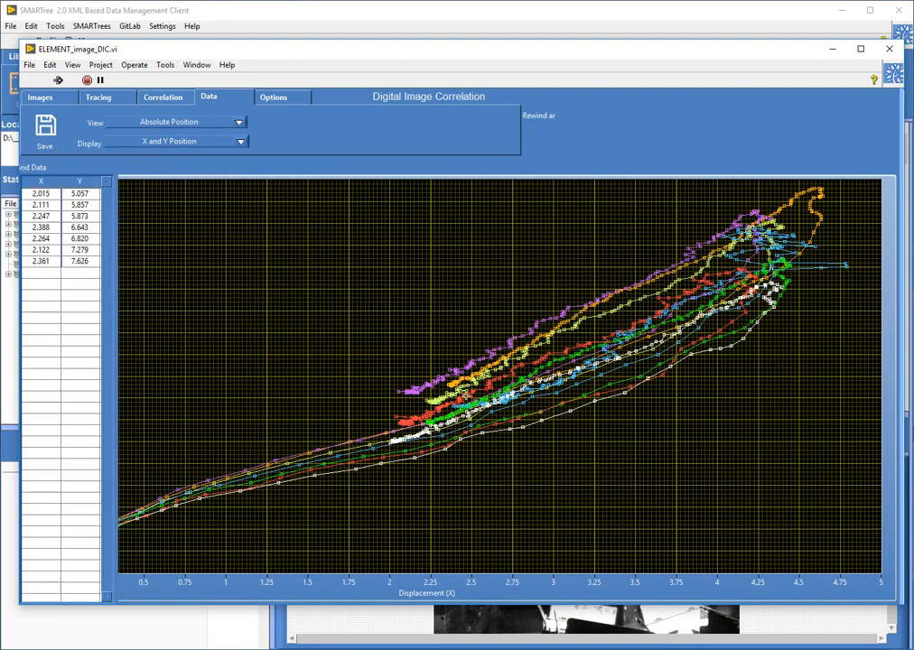
Return the data plot to the Relative Position view and save the tracked points as DIC_points.csv in the Impact A folder.
click(185, 123)
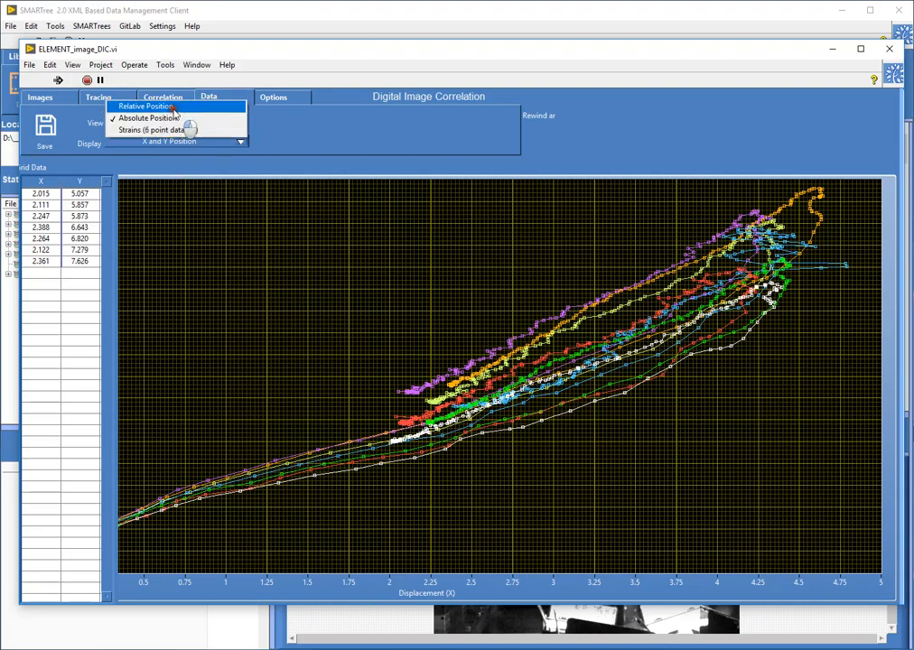
click(171, 107)
click(47, 126)
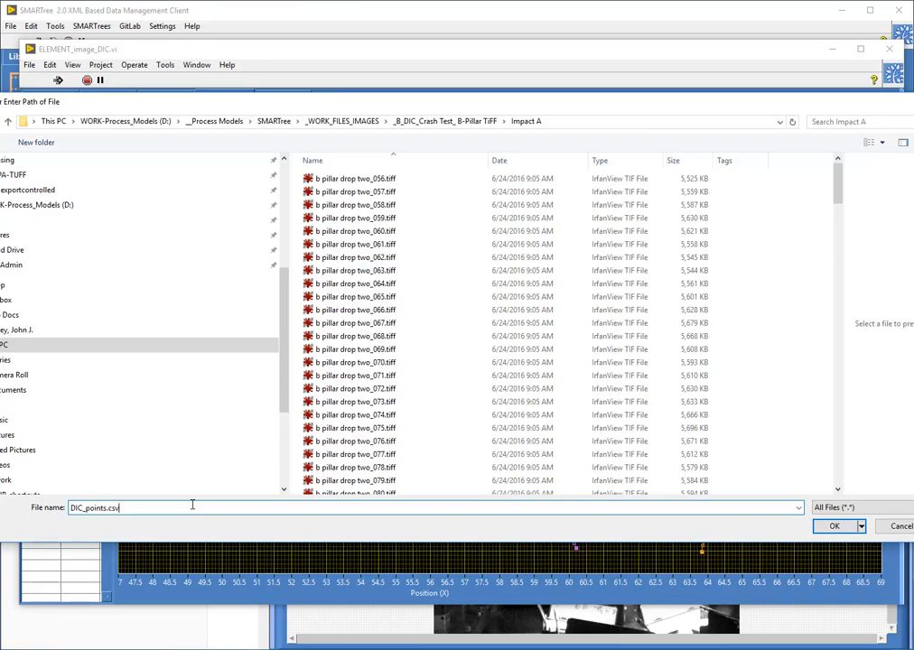
key(Return)
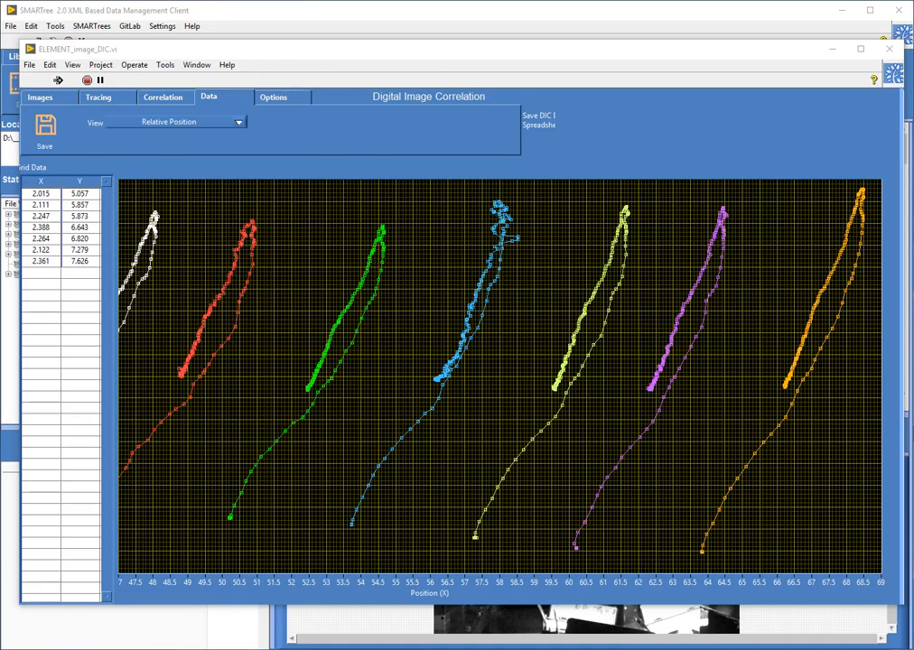
Switch to File Explorer and browse from _WORK_FILES_IMAGES to the Impact A folder inside _B_DIC_Crash Test_ B-Pillar TiFF.
drag(0, 83, 147, 79)
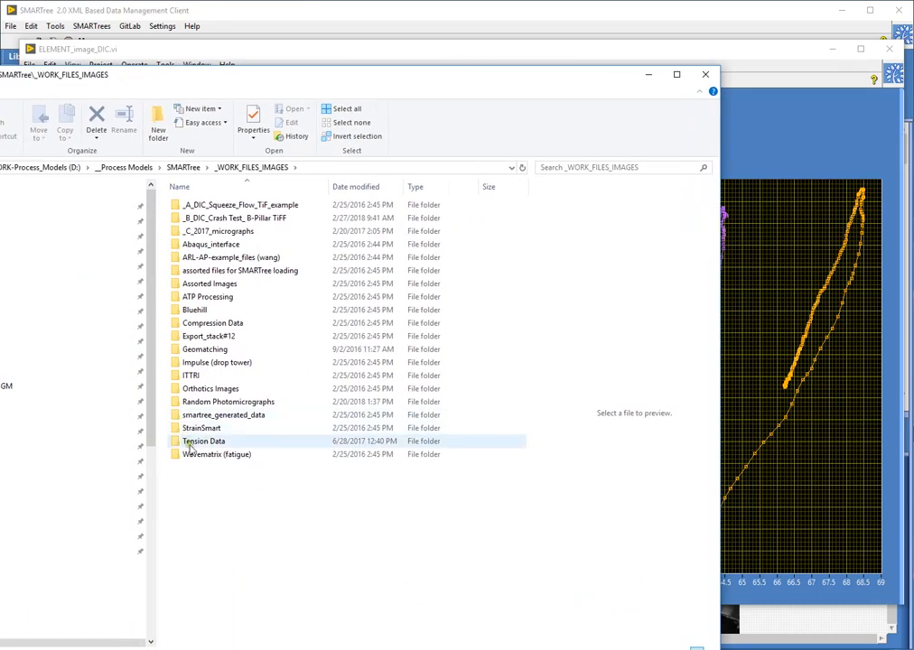
click(228, 187)
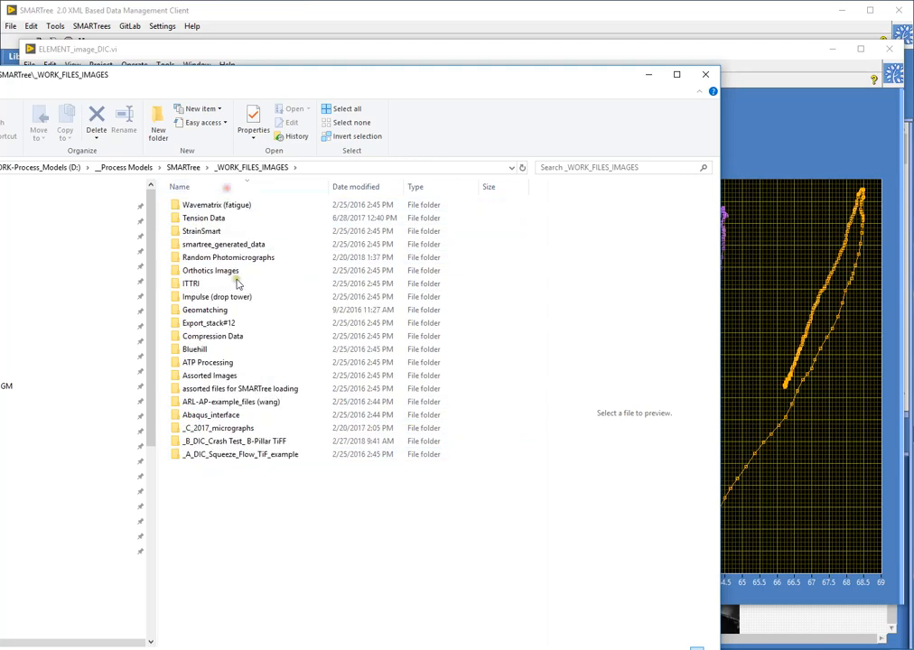
double_click(227, 442)
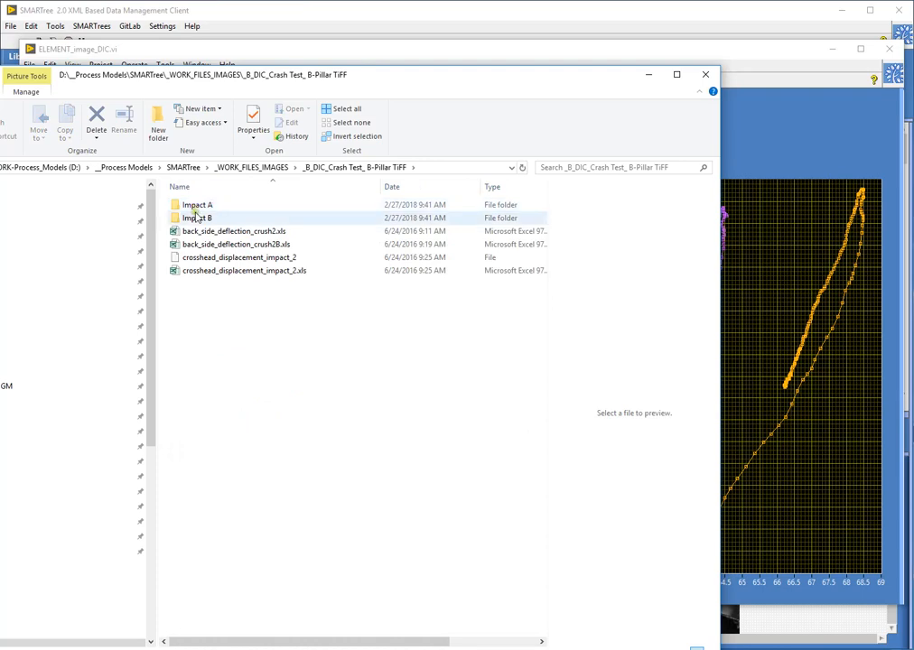
double_click(198, 205)
Sort the Impact A files by date with the newest first and open DIC_points.csv in Excel.
click(325, 187)
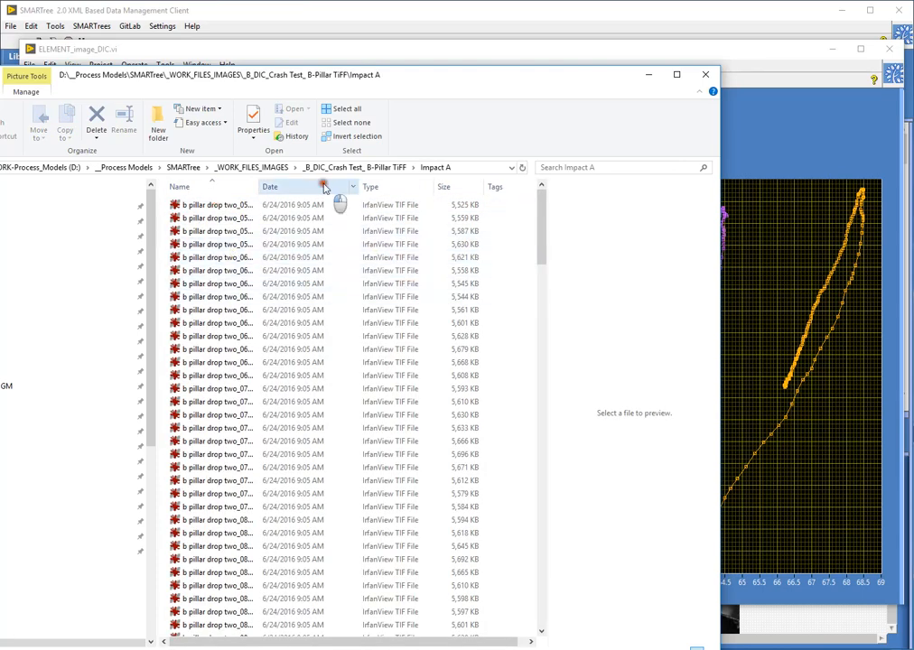
click(221, 206)
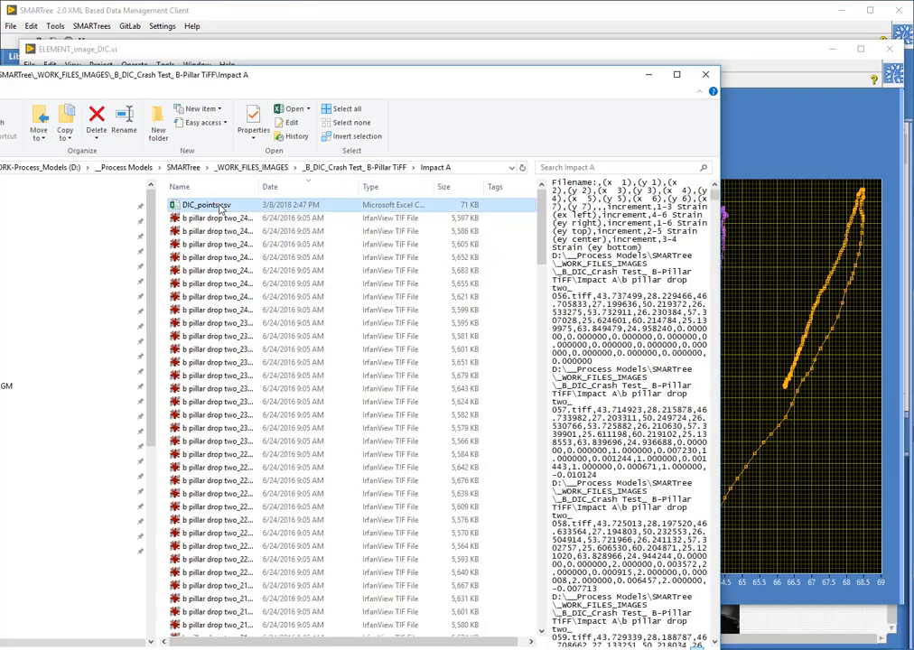
double_click(220, 207)
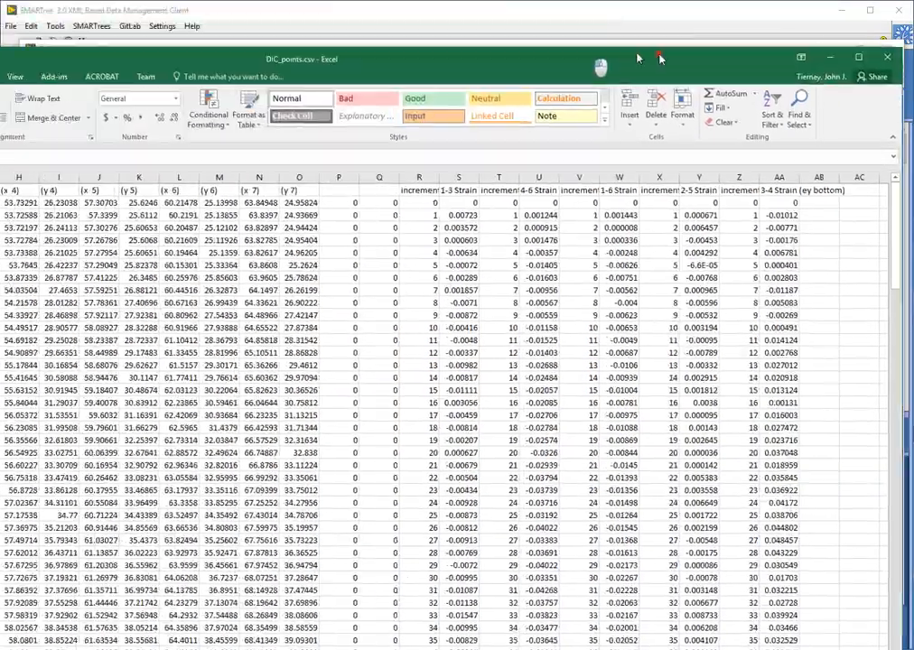
Widen the Filename column to examine the tracked x and y coordinates per image, and put the spreadsheet and folder windows away.
drag(659, 58, 913, 48)
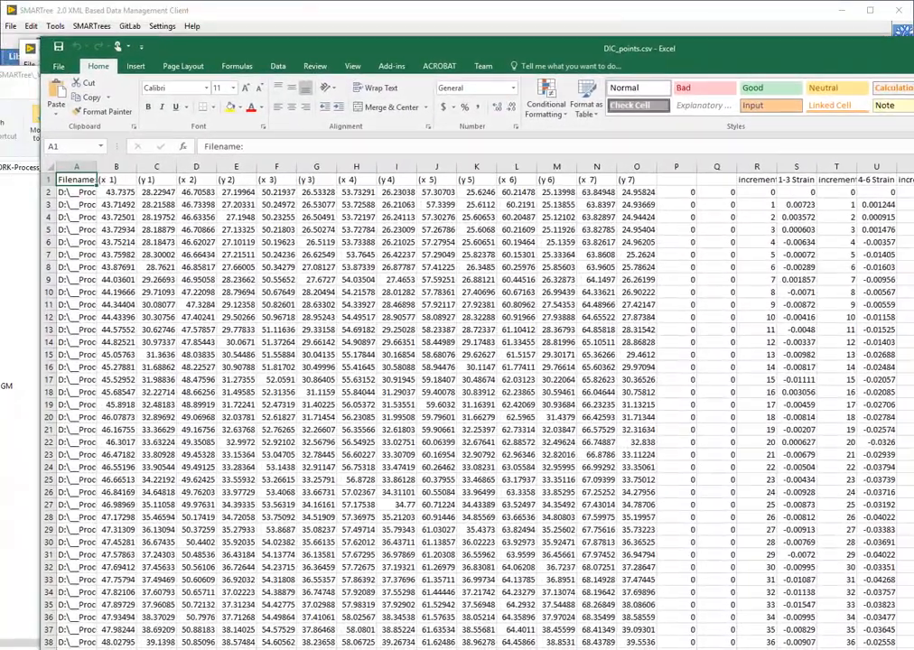
drag(97, 167, 149, 170)
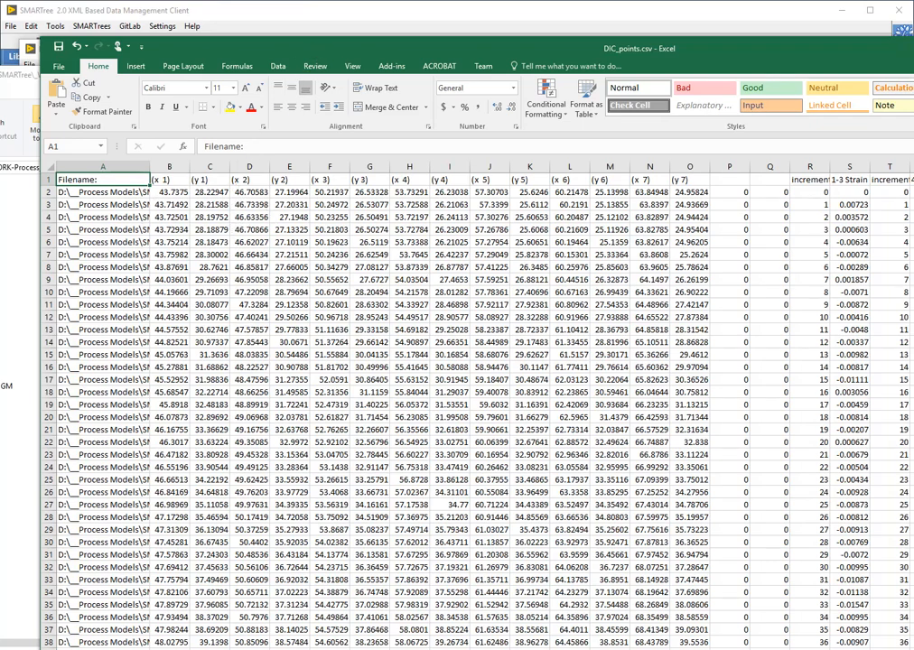
scroll(478, 407, down, 20)
scroll(479, 407, up, 20)
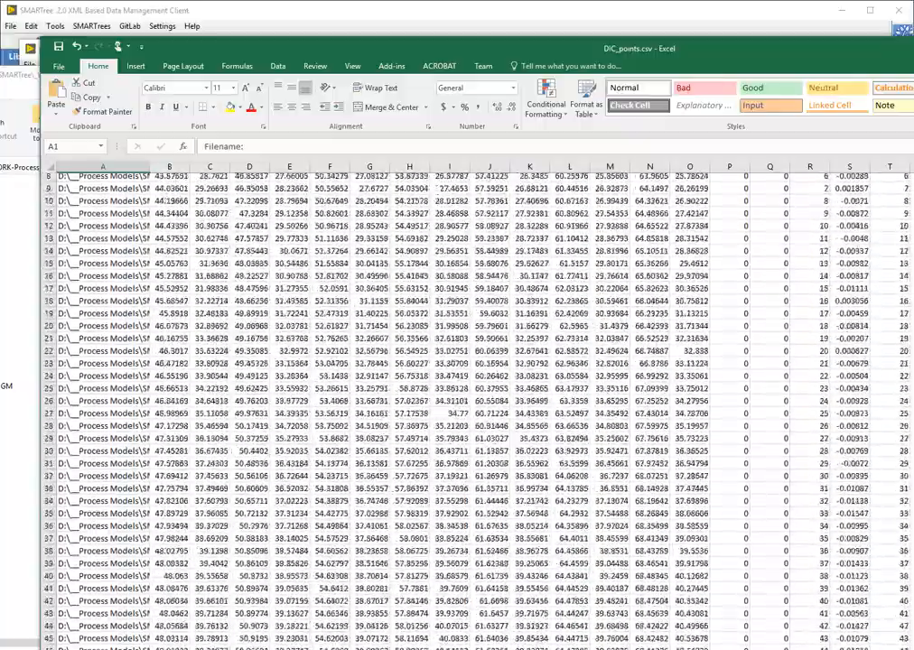
scroll(478, 407, up, 3)
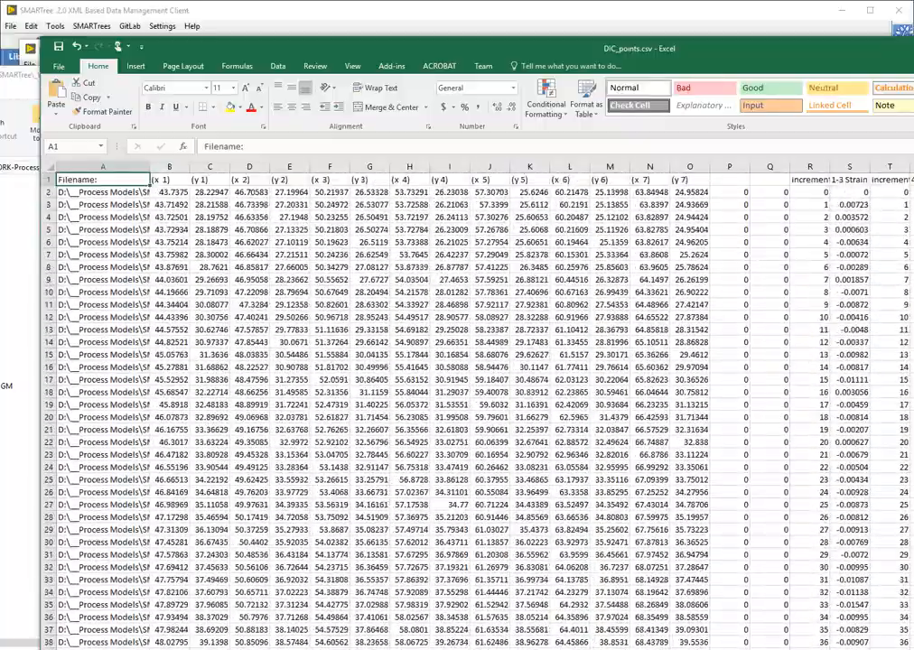
click(913, 48)
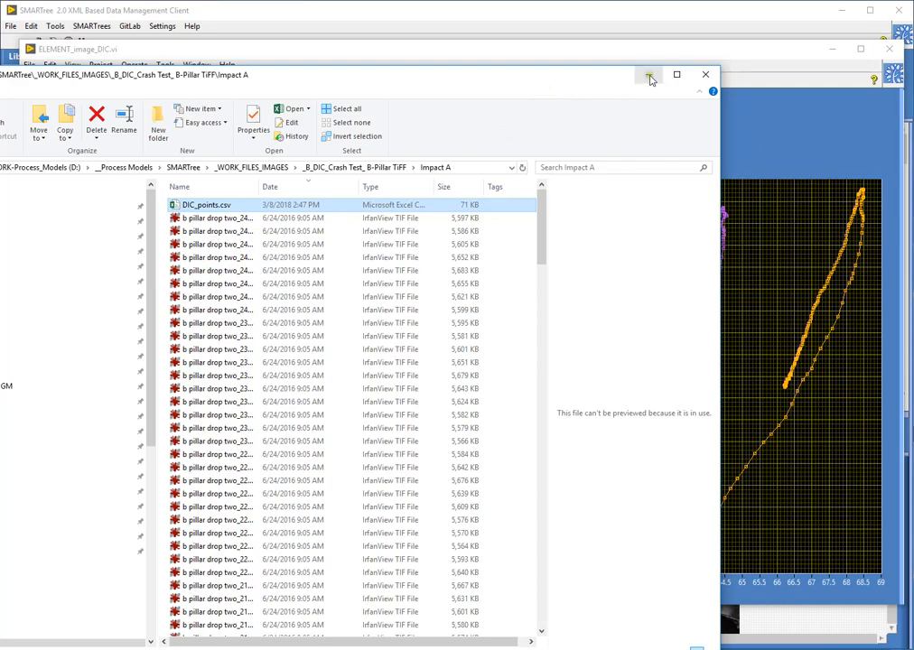
click(650, 76)
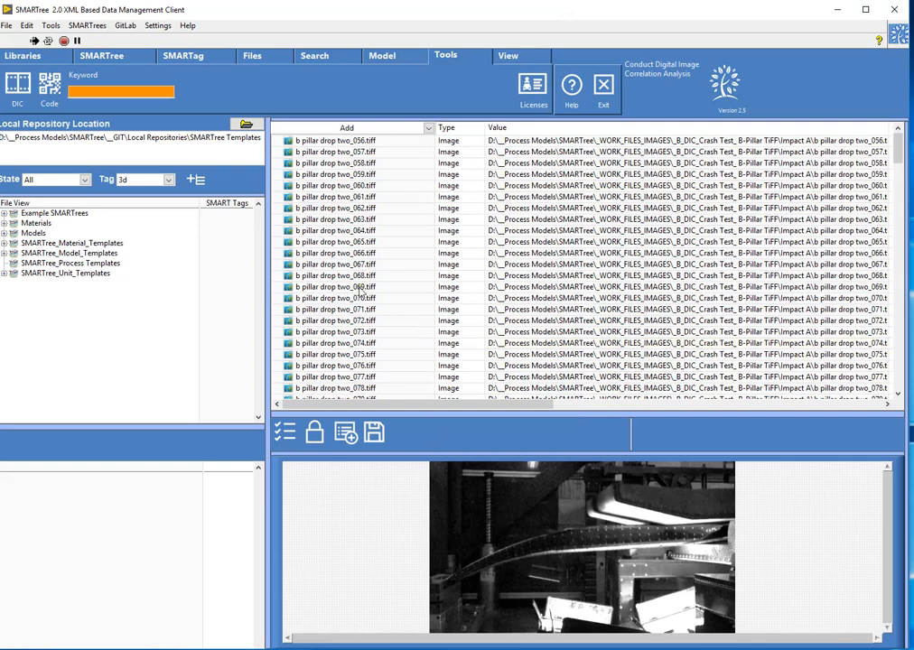
click(506, 389)
click(140, 344)
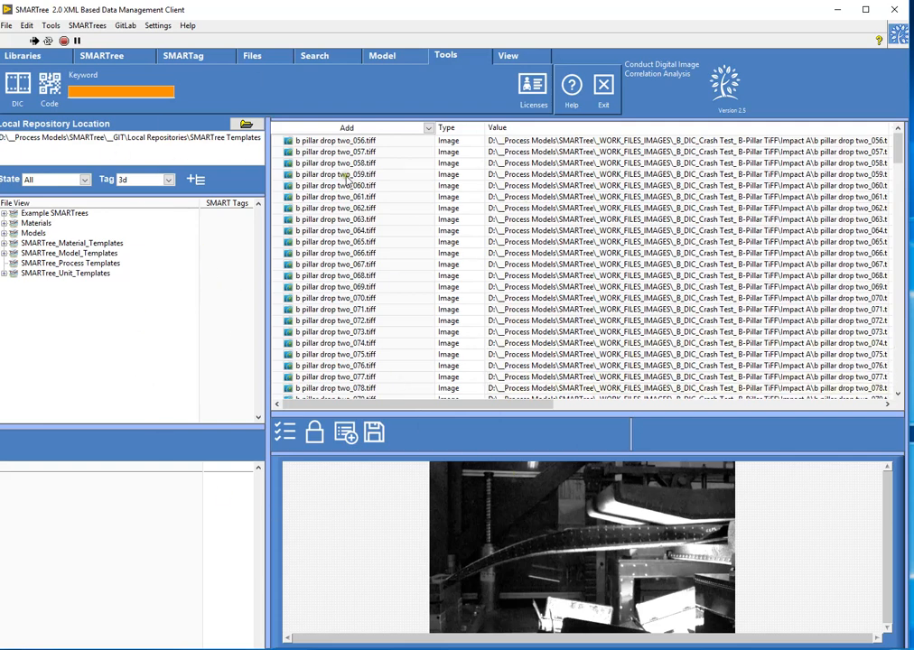